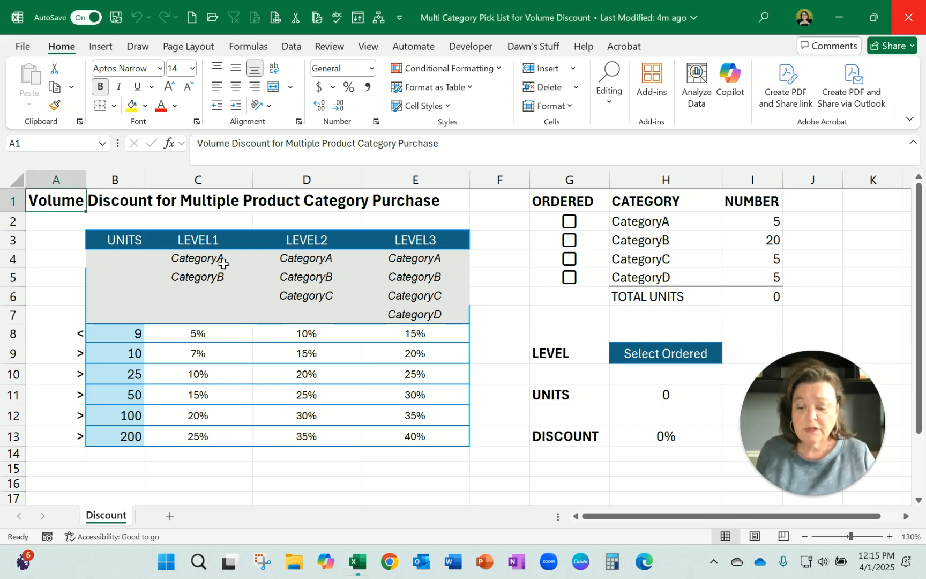
Examine the volume discount table's three levels, the categories each level requires, and the unit thresholds with their discount rates
drag(216, 239, 430, 245)
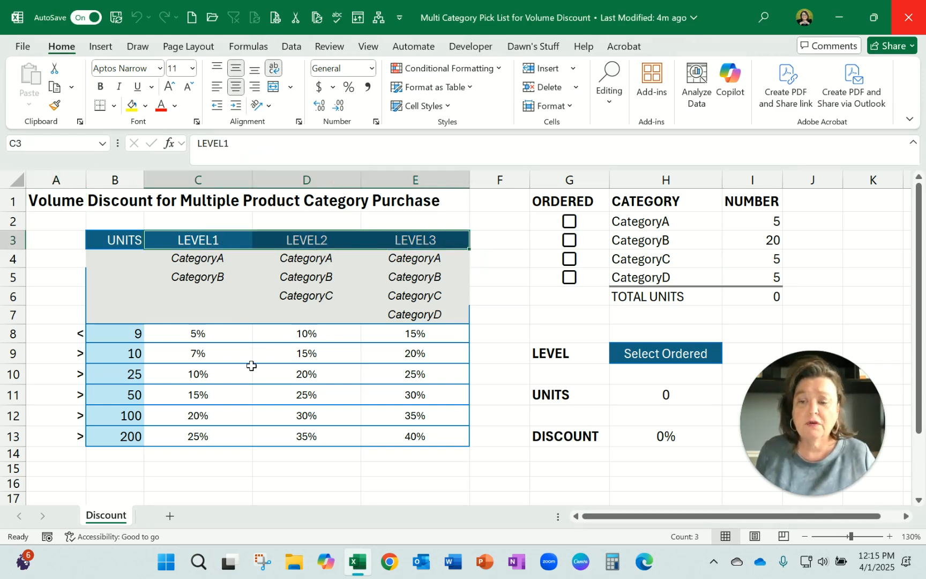
drag(216, 259, 216, 276)
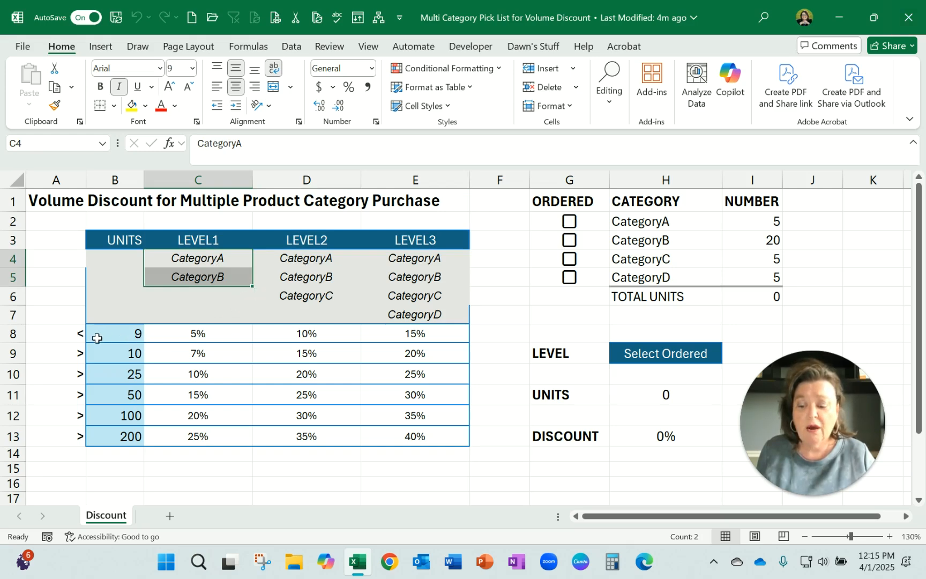
drag(93, 337, 466, 347)
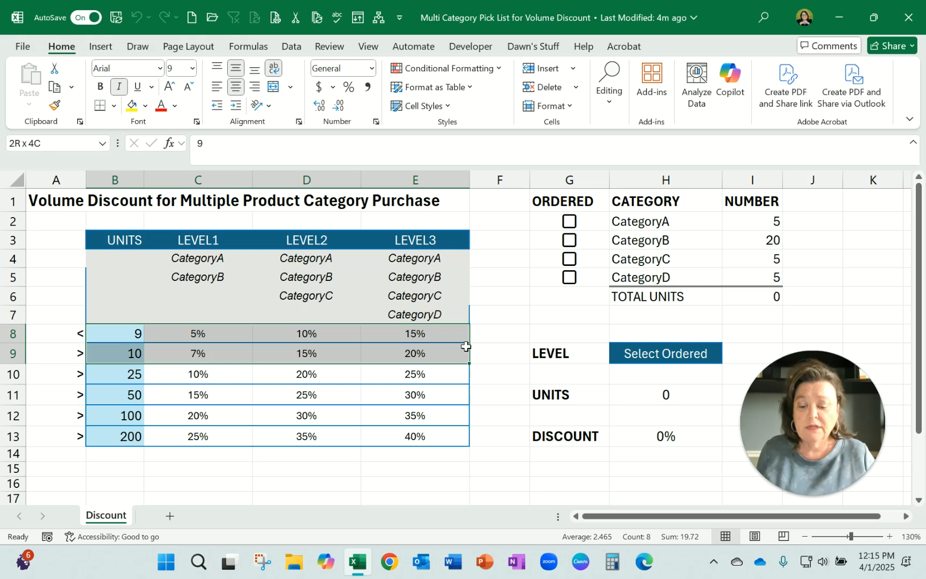
click(114, 354)
drag(122, 243, 121, 436)
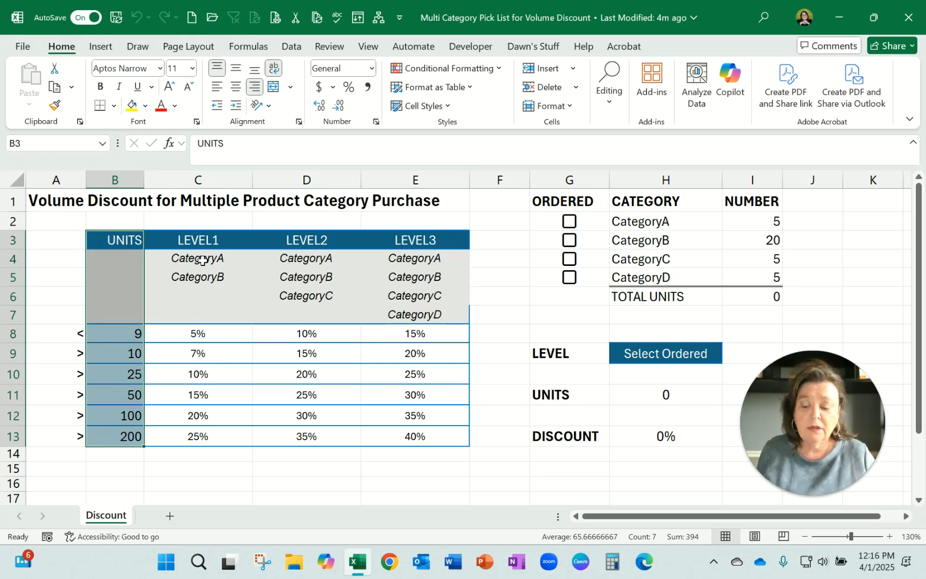
drag(202, 260, 199, 277)
drag(318, 258, 308, 297)
drag(426, 262, 427, 324)
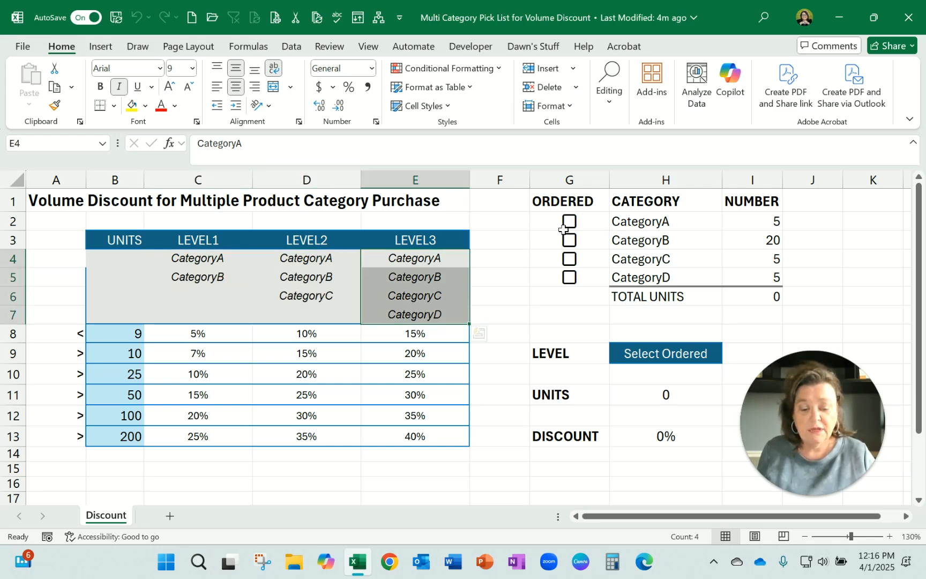
click(422, 293)
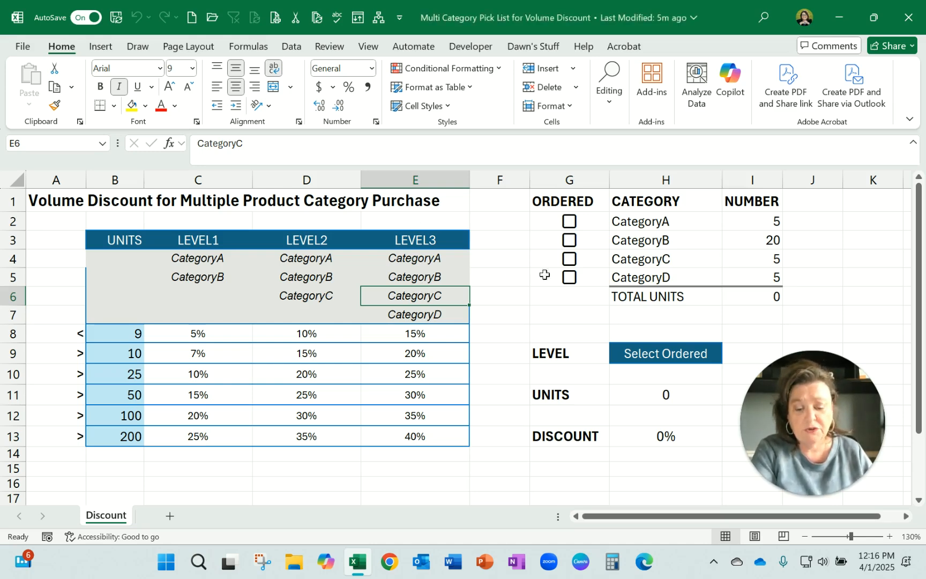
Inspect the ORDERED checkbox cells G2:G5, the Checkbox control for inserting them, and the underlying value of CategoryA's checkbox
drag(592, 218, 589, 274)
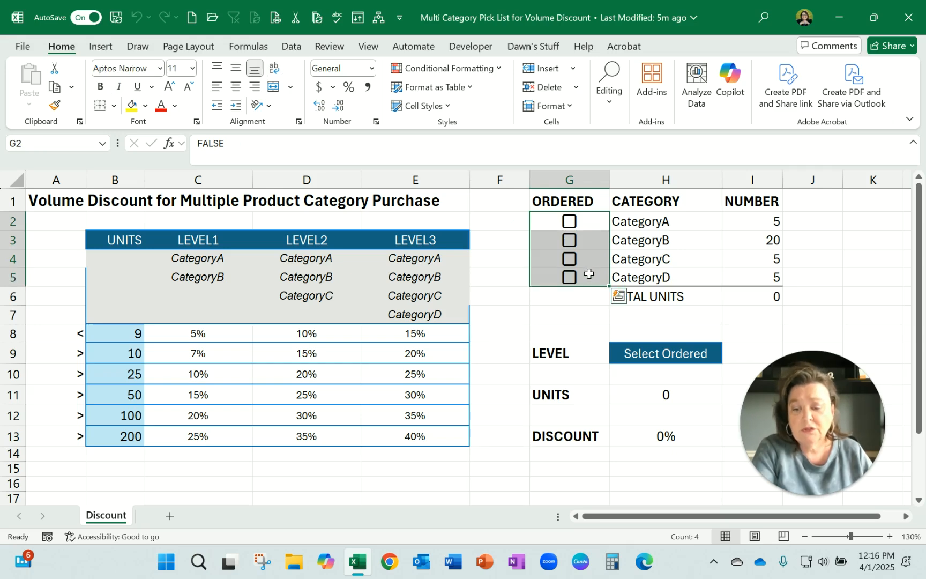
click(101, 47)
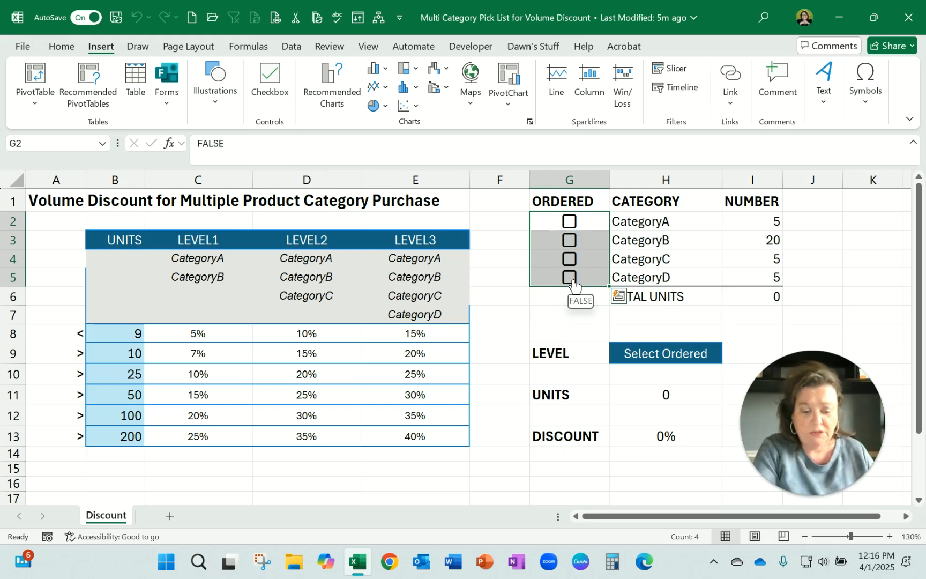
click(577, 224)
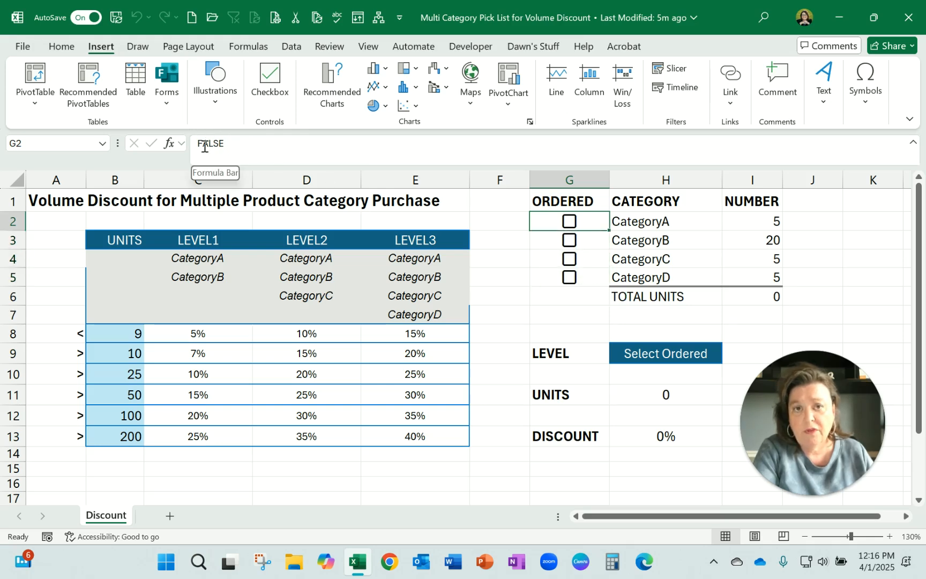
Mark CategoryA, CategoryB, CategoryC and CategoryD as ordered to test the level and discount calculations
click(570, 224)
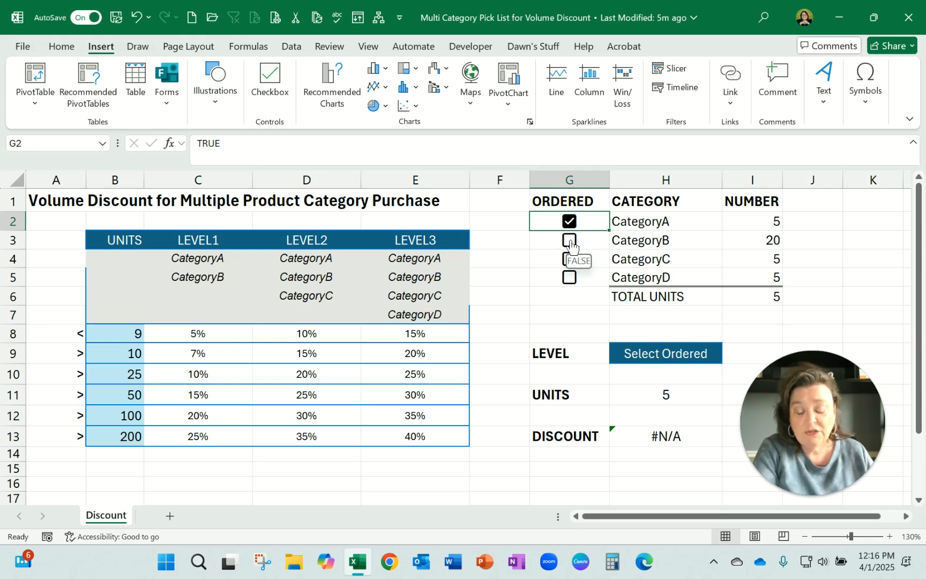
click(570, 242)
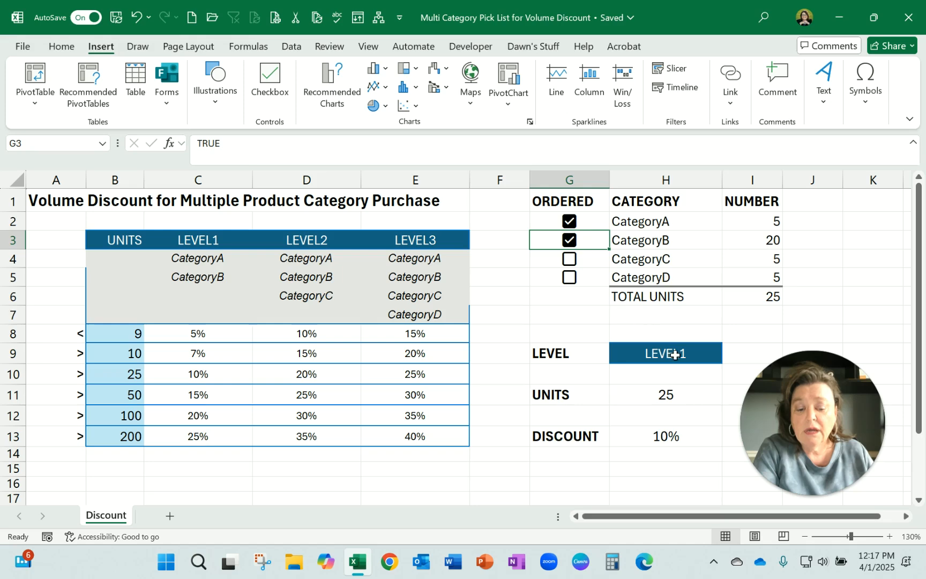
click(569, 260)
click(569, 277)
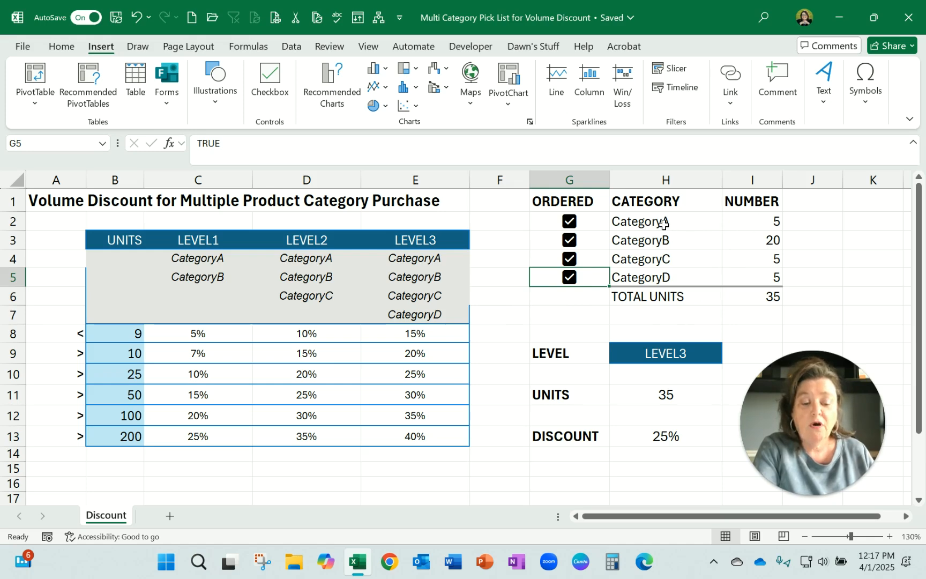
Clear the ordered checkboxes of all four categories
click(570, 222)
click(570, 242)
click(570, 259)
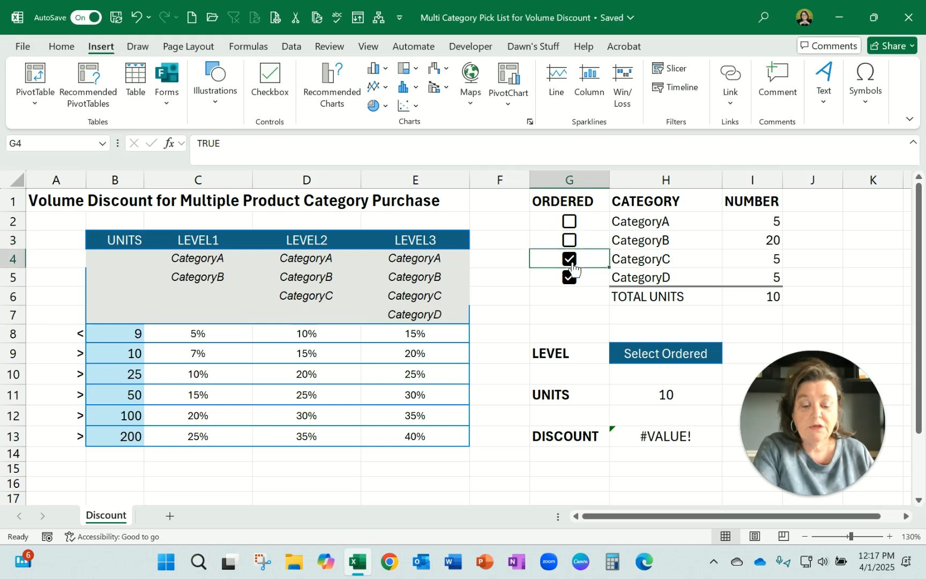
click(570, 278)
Review the NUMBER entries for CategoryA through CategoryD in cells I2:I5
click(770, 222)
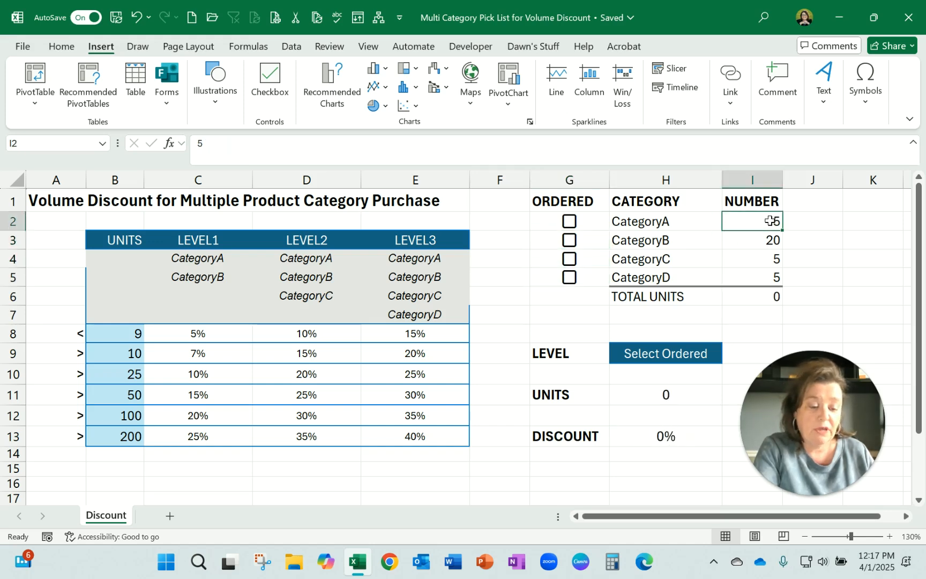
click(681, 224)
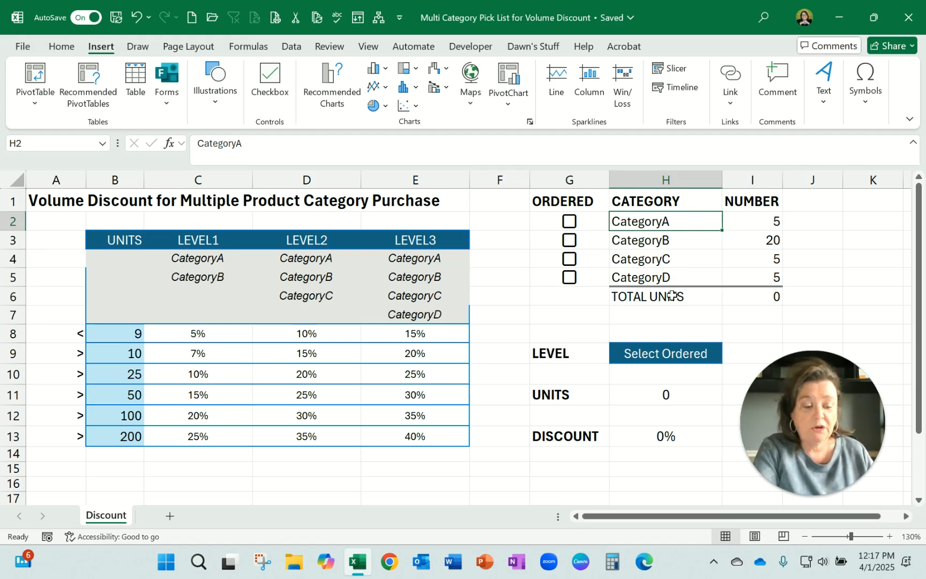
click(755, 218)
click(750, 240)
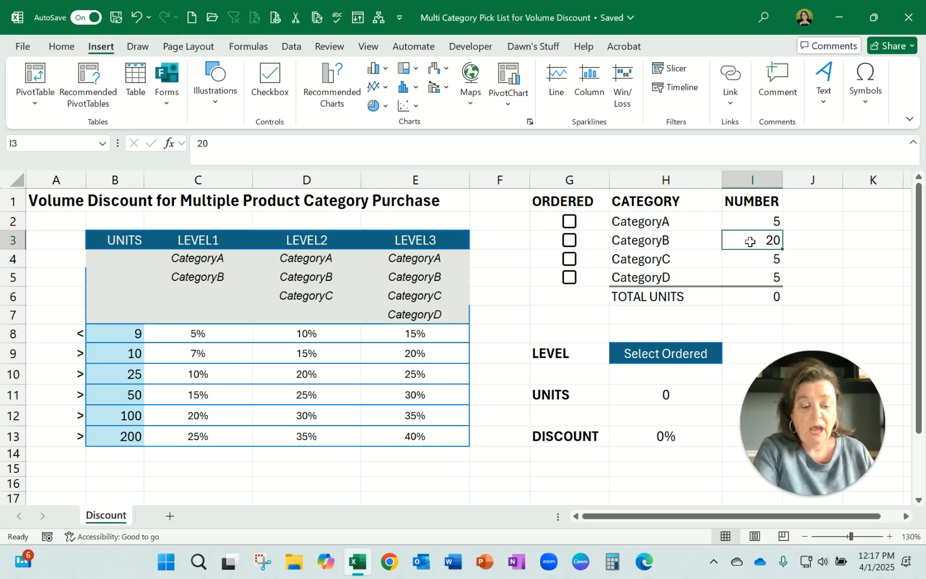
click(750, 258)
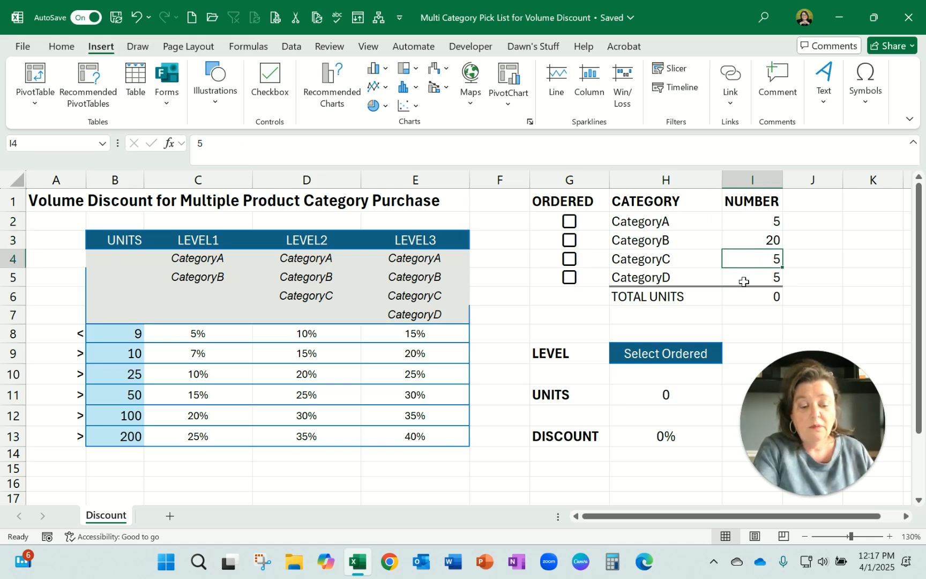
click(743, 282)
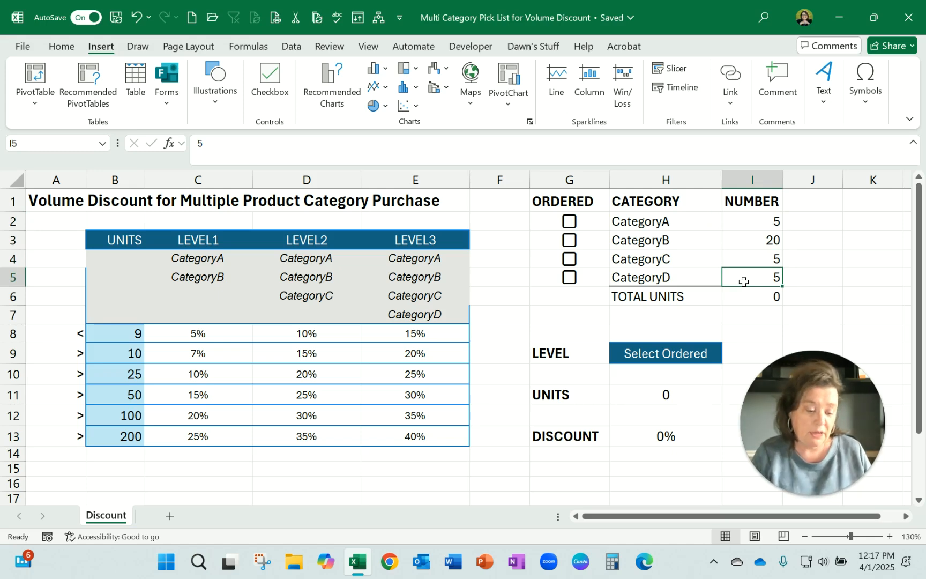
Examine the SUMIF formula in the TOTAL UNITS cell I6 and the checkbox and number ranges it references
click(757, 299)
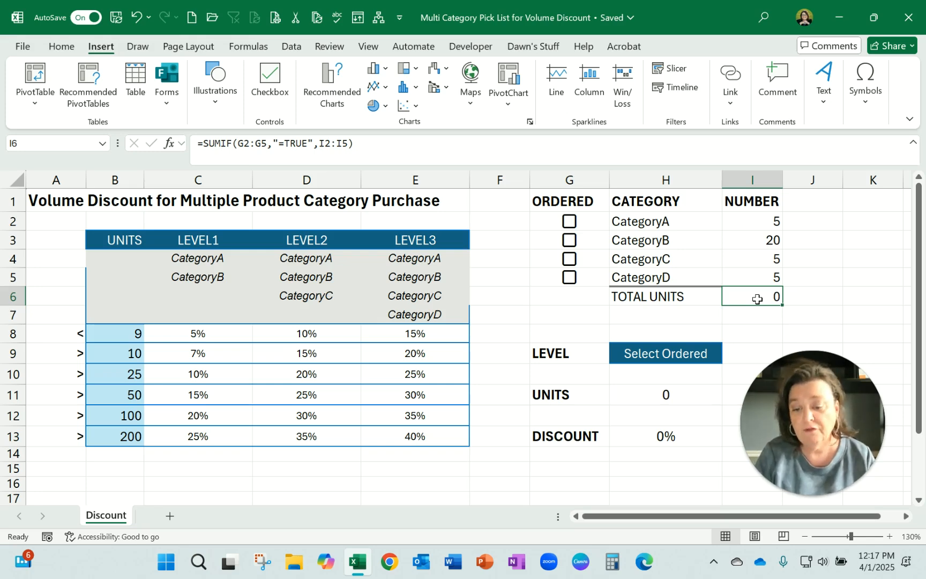
drag(589, 221, 580, 274)
click(759, 298)
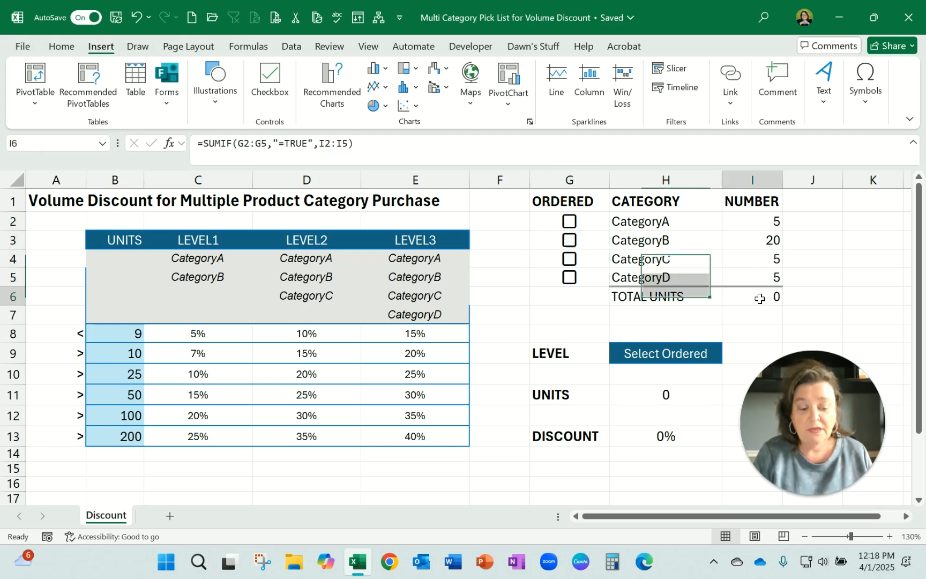
double_click(759, 298)
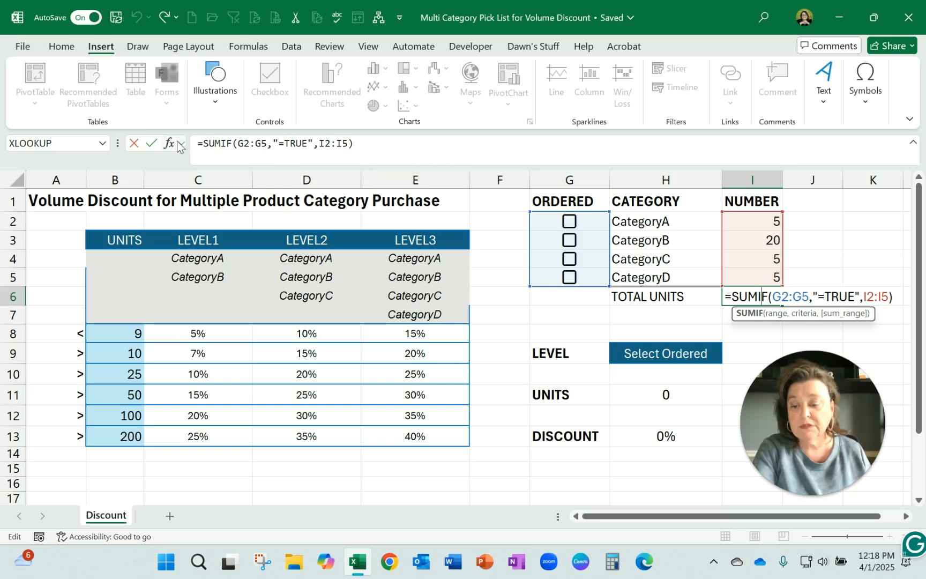
click(152, 144)
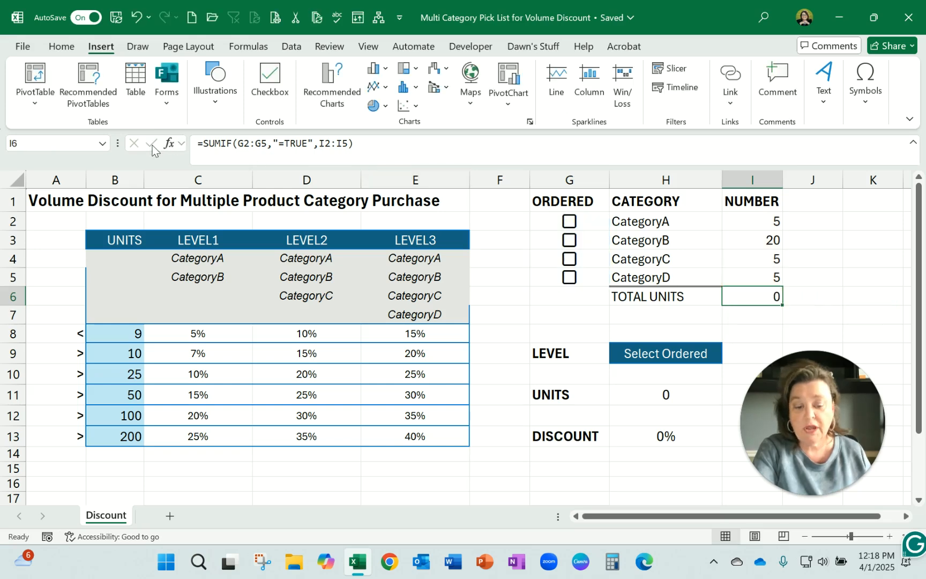
Mark CategoryA and CategoryB as ordered, and examine the nested IF and AND formula in the LEVEL cell H9
click(570, 224)
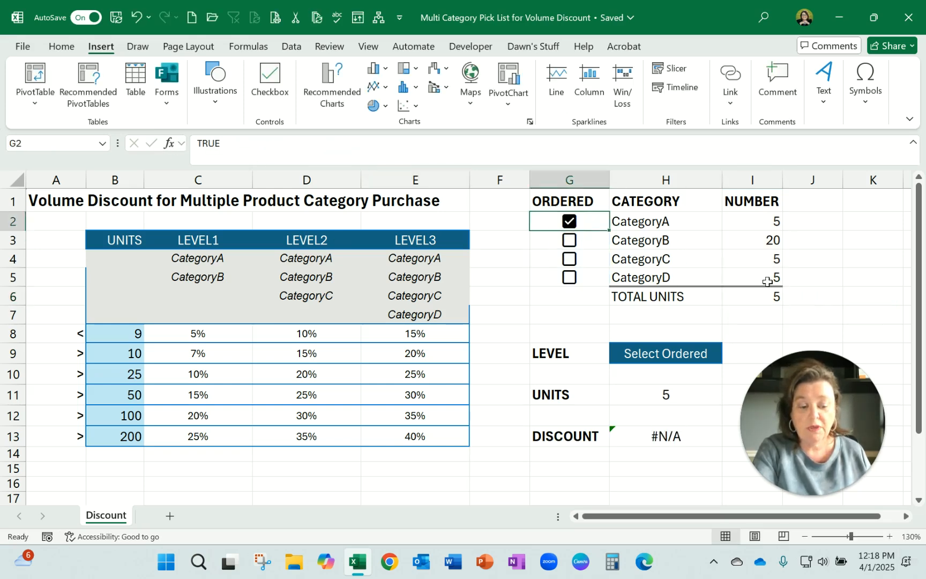
click(570, 242)
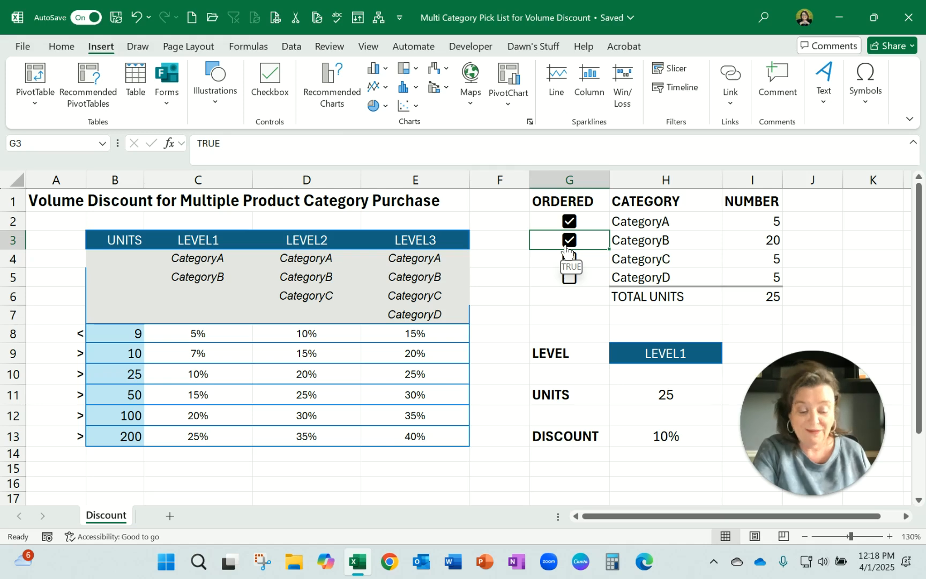
click(693, 354)
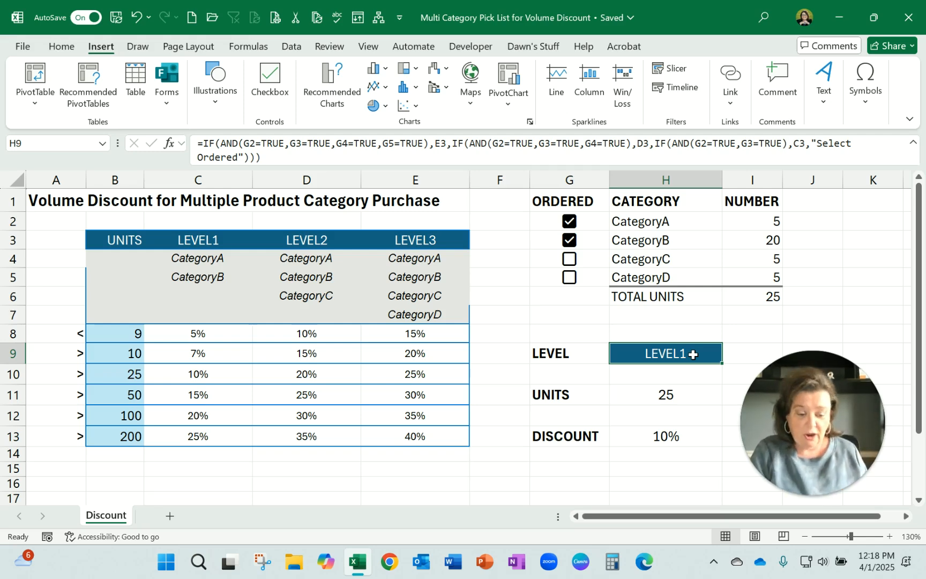
double_click(693, 354)
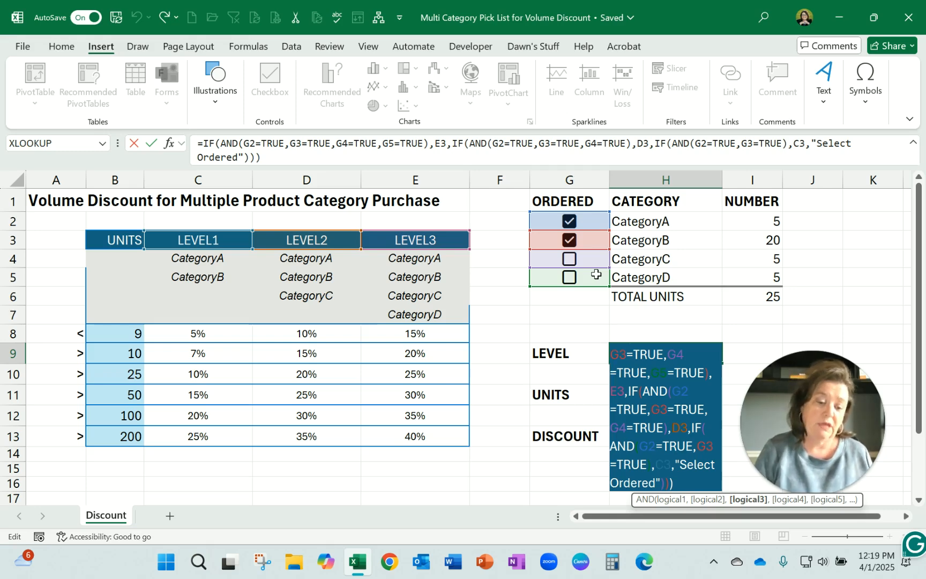
click(155, 143)
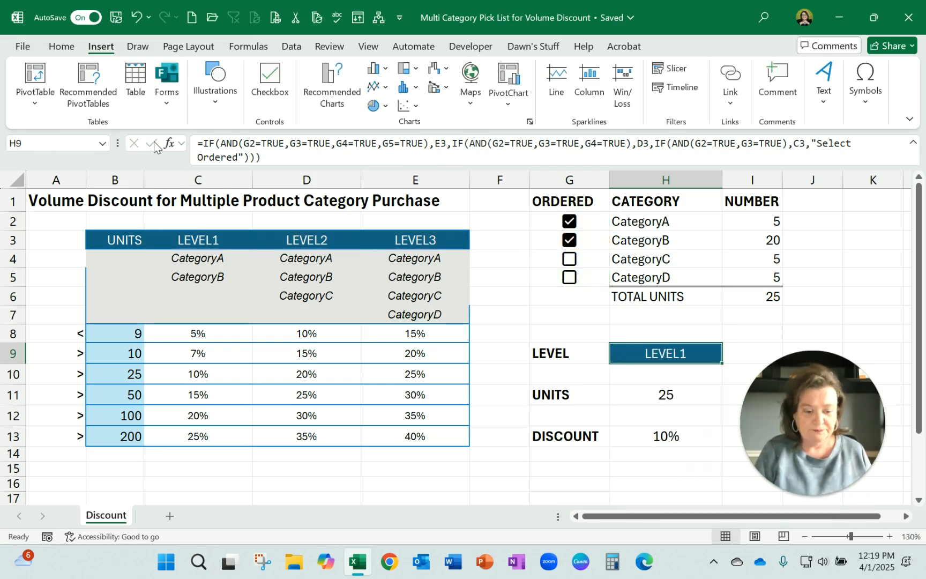
Examine the formula in the UNITS cell H11 and the cell it refers to, leaving it unedited
click(647, 396)
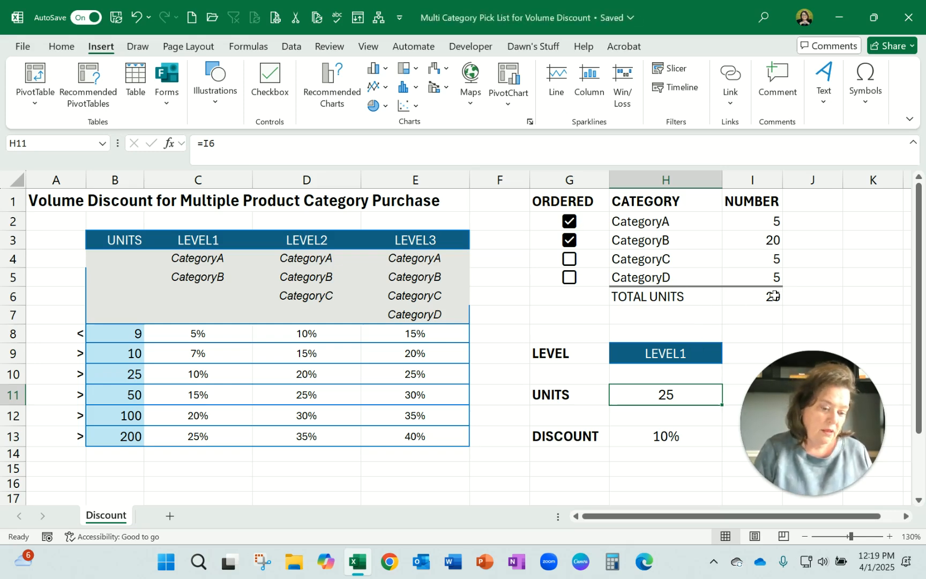
double_click(704, 397)
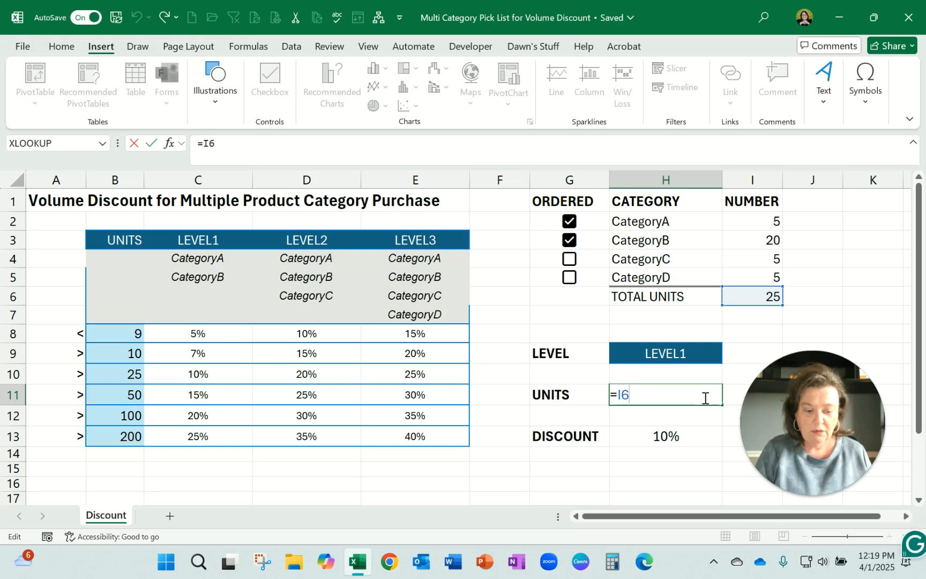
key(Escape)
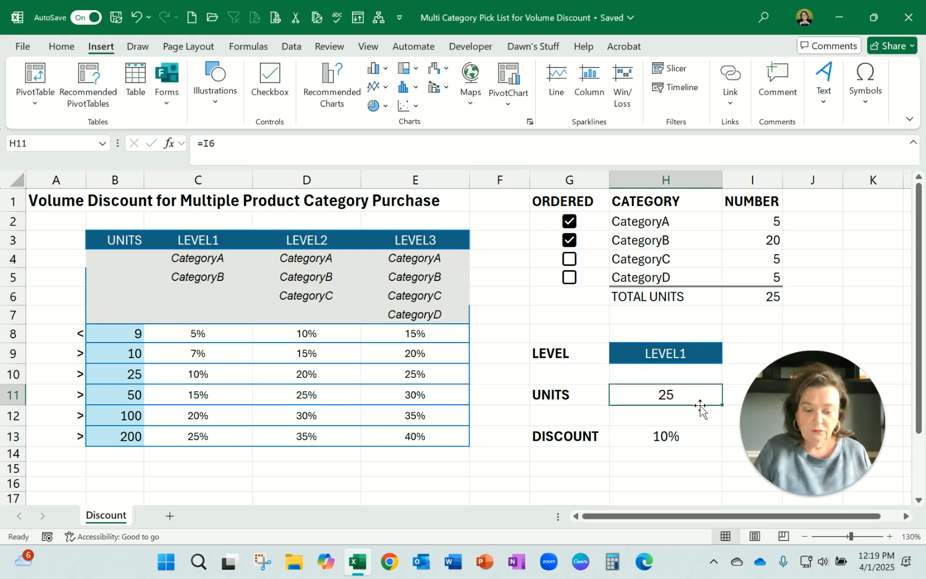
Examine the IF and VLOOKUP formula in the DISCOUNT cell H13 with its referenced ranges, and leave editing without changes
click(689, 434)
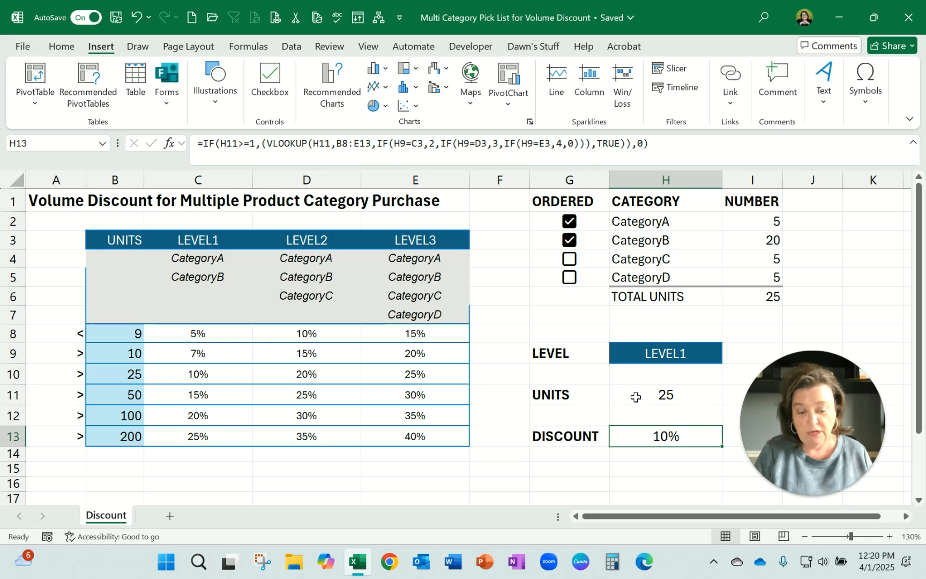
double_click(642, 438)
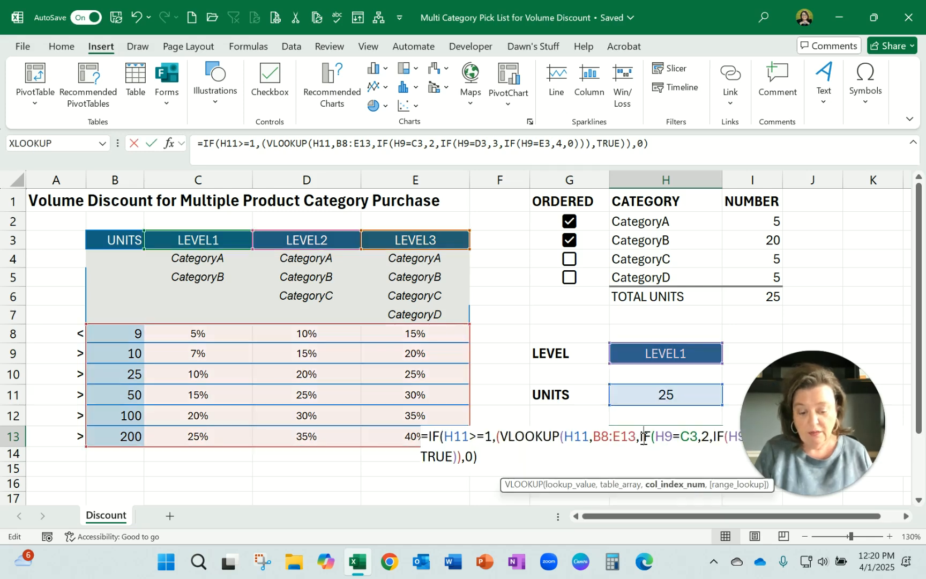
drag(839, 287, 848, 297)
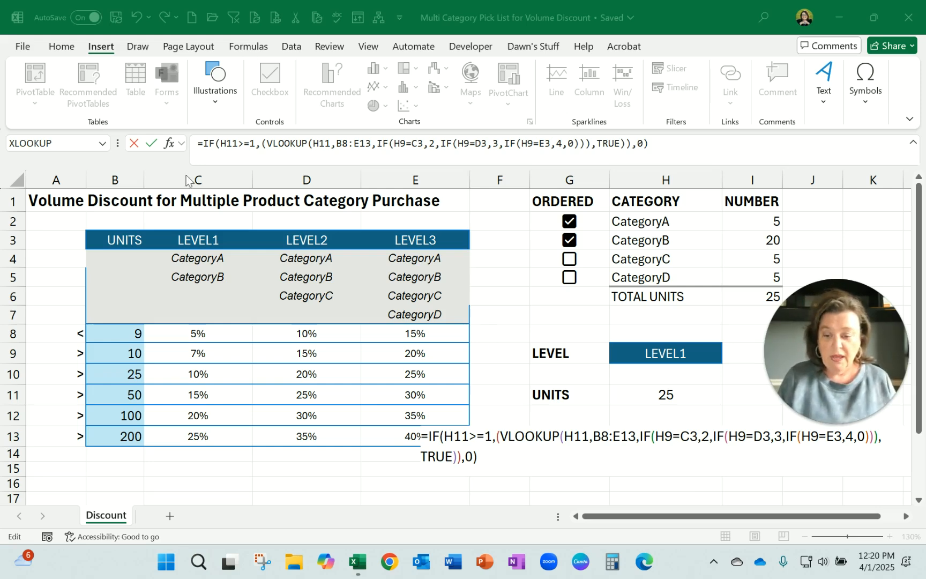
click(136, 146)
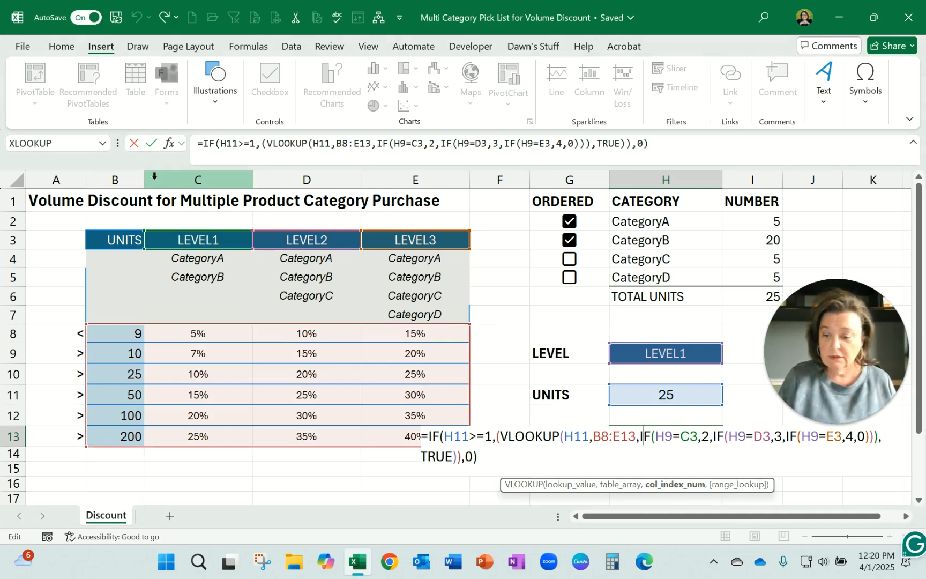
click(134, 144)
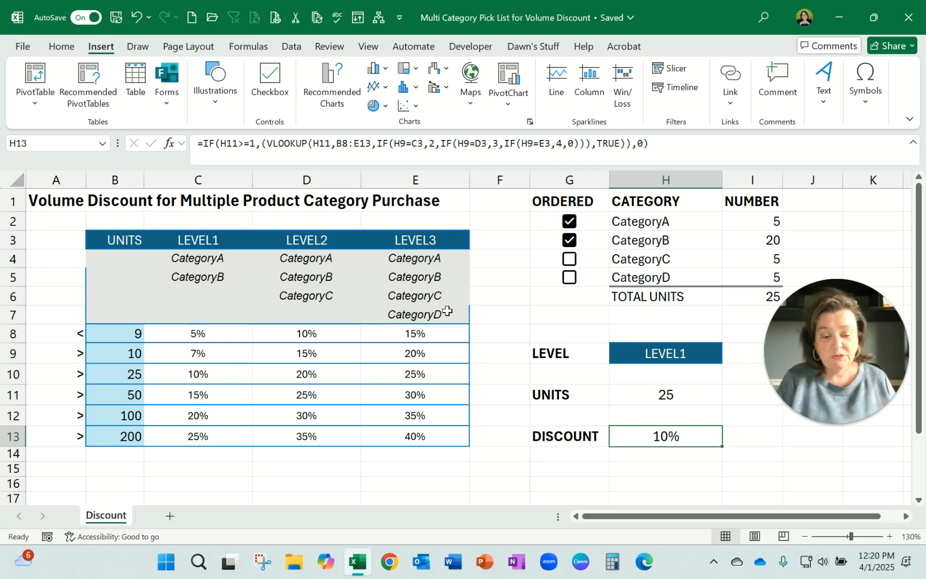
Set the number of CategoryA units in cell I2 to 100 to test the volume discount
click(743, 223)
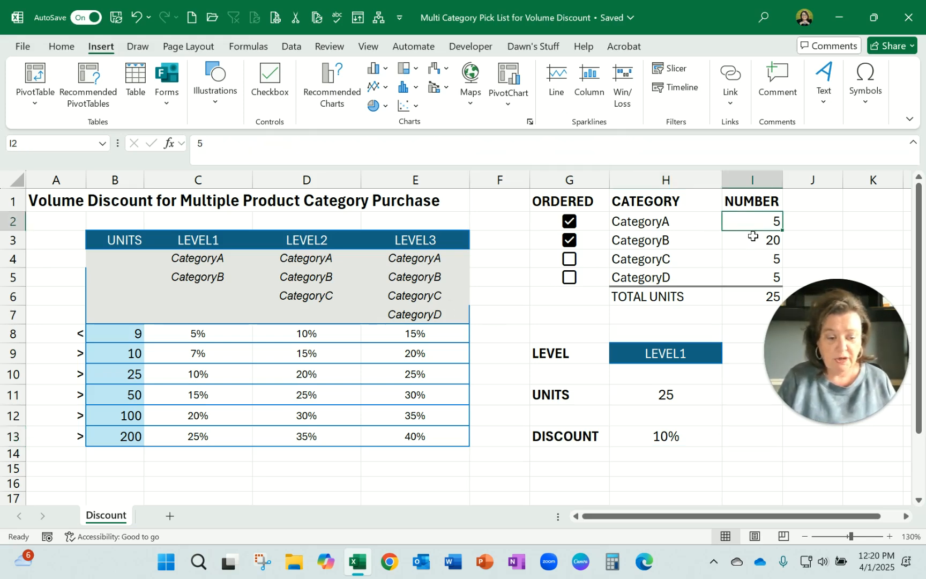
text(100)
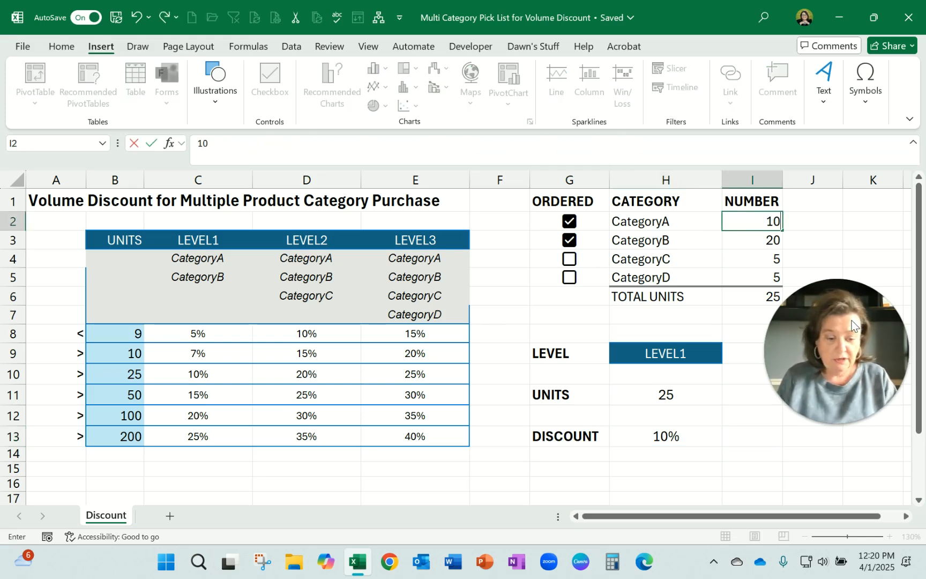
key(Return)
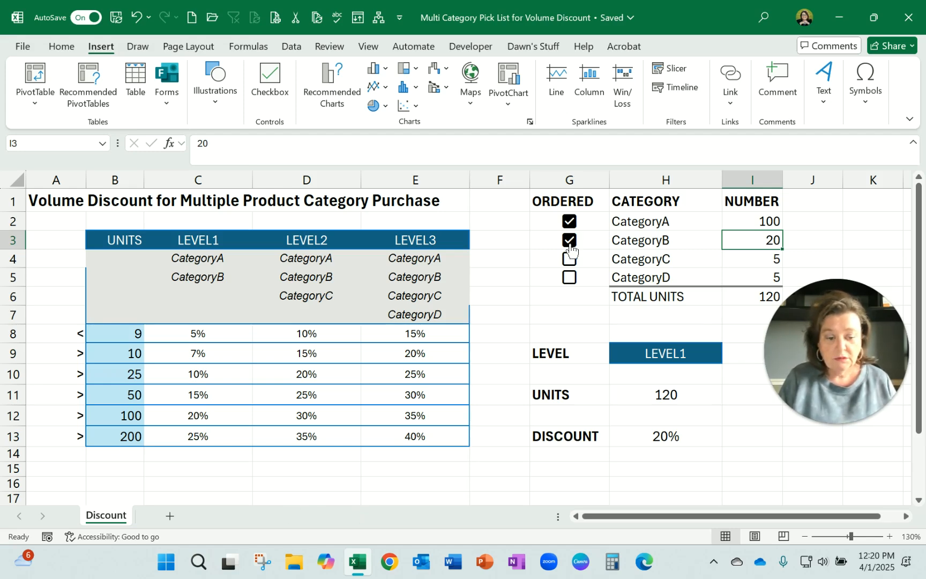
Set the CategoryA number in cell I2 to 200, and mark CategoryC and CategoryD as ordered
click(766, 221)
text(200)
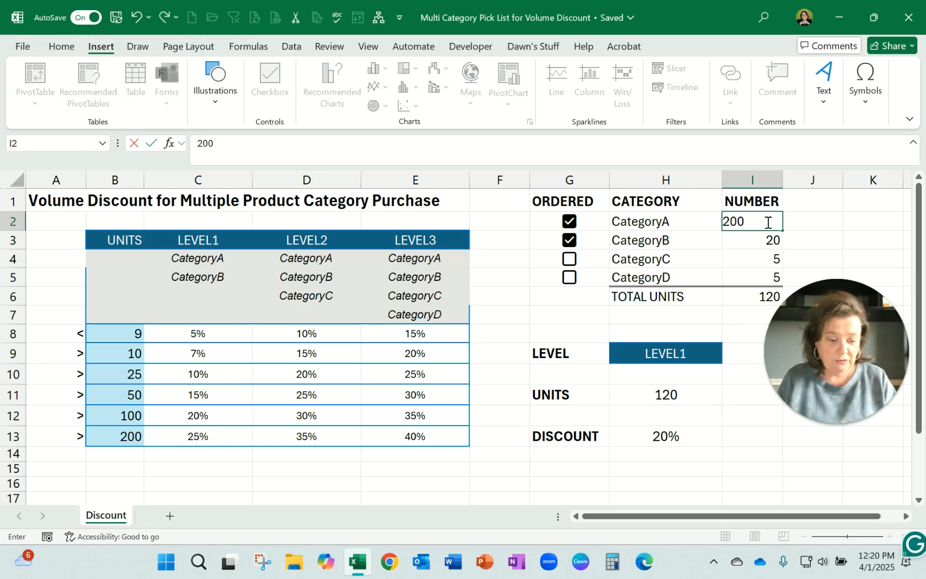
key(Return)
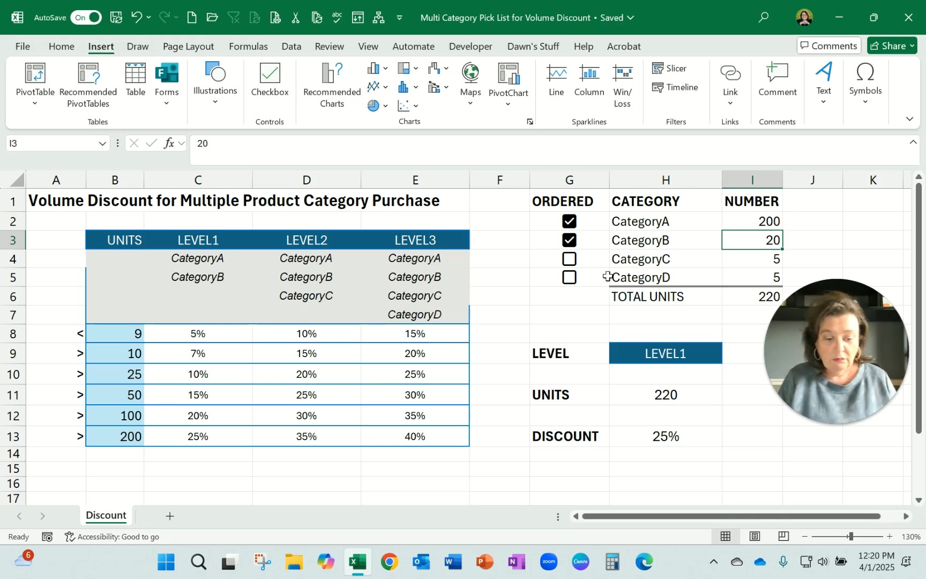
click(570, 263)
click(569, 276)
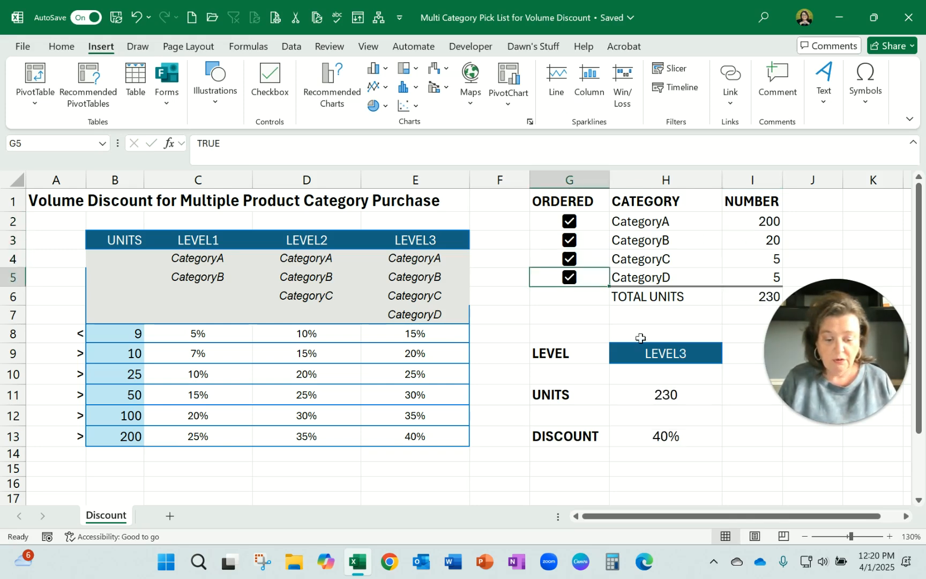